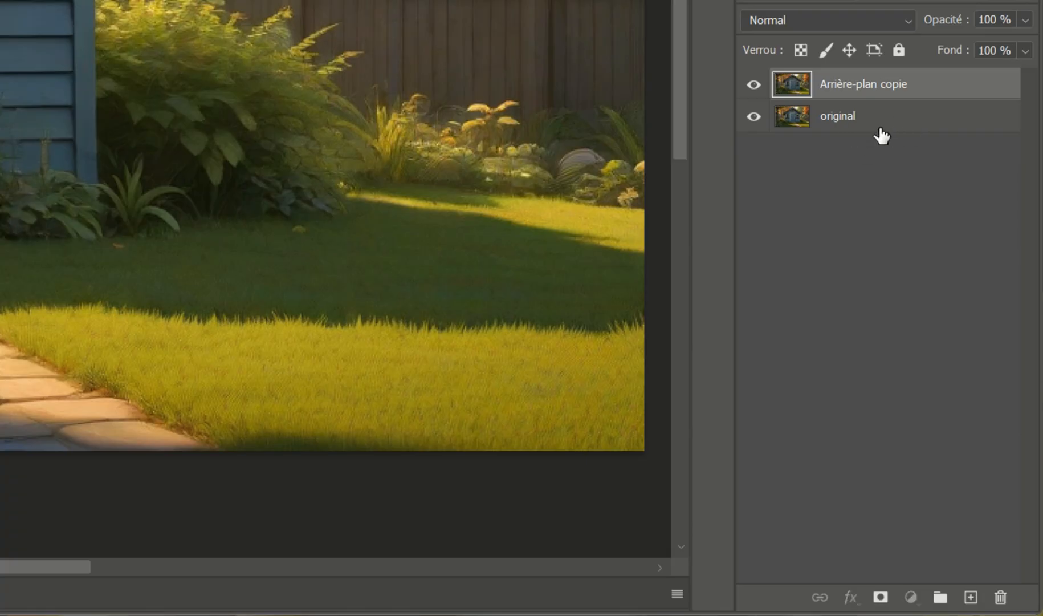
- Delete the Arrière-plan copie layer and duplicate the original layer
{"action": "left_click", "coordinate": [949, 405]}
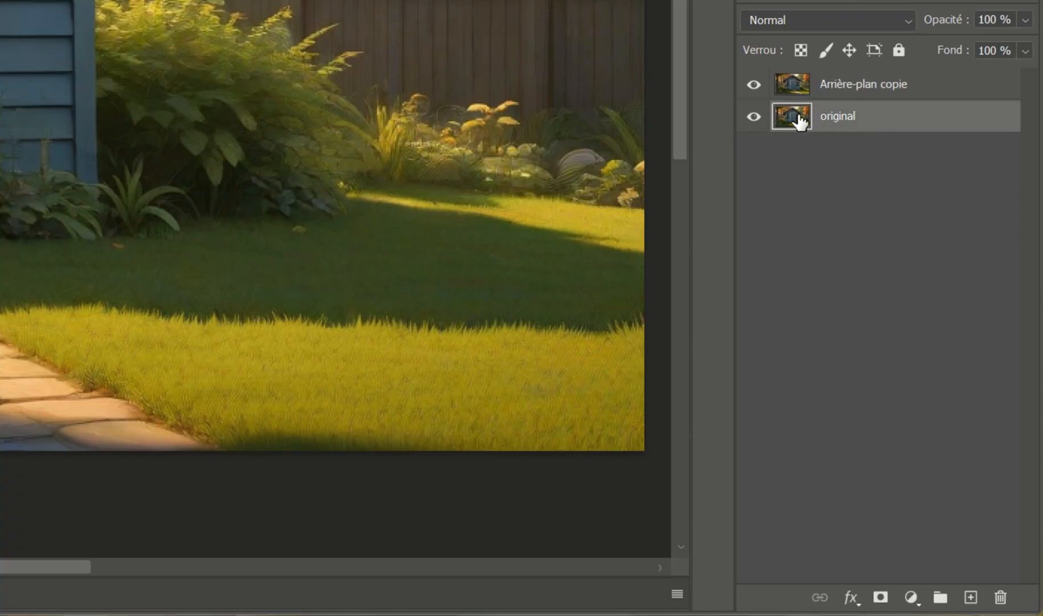
{"action": "left_click_drag", "start_coordinate": [806, 127], "coordinate": [1000, 597]}
{"action": "left_click_drag", "start_coordinate": [927, 93], "coordinate": [971, 597]}
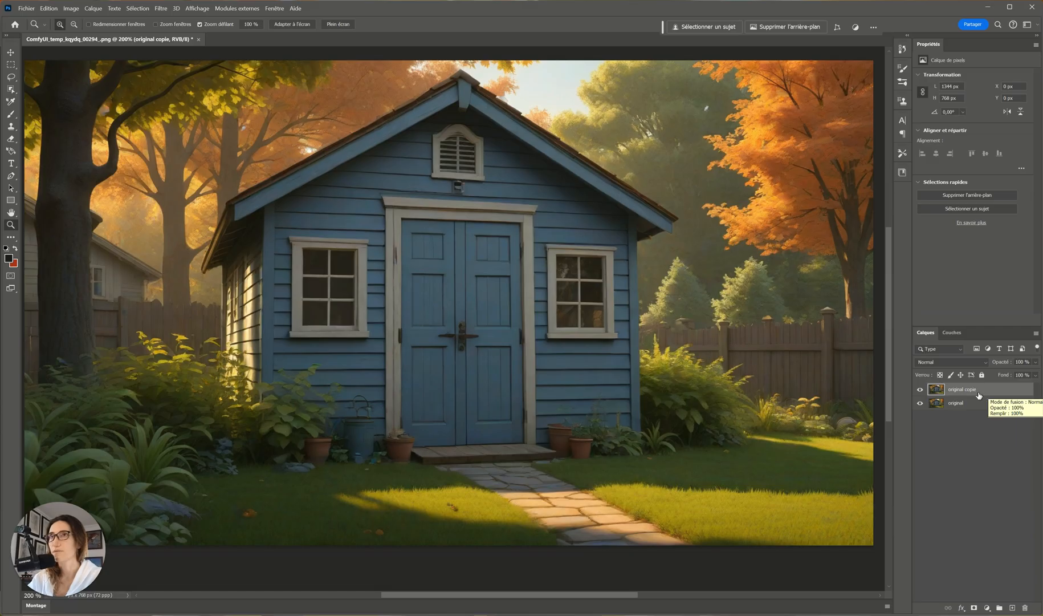
- Apply a Correspondance de couleur adjustment with the Soft_Warming.look 3D LUT to the original copie layer, comparing it with the preview off and on
{"action": "left_click", "coordinate": [72, 9]}
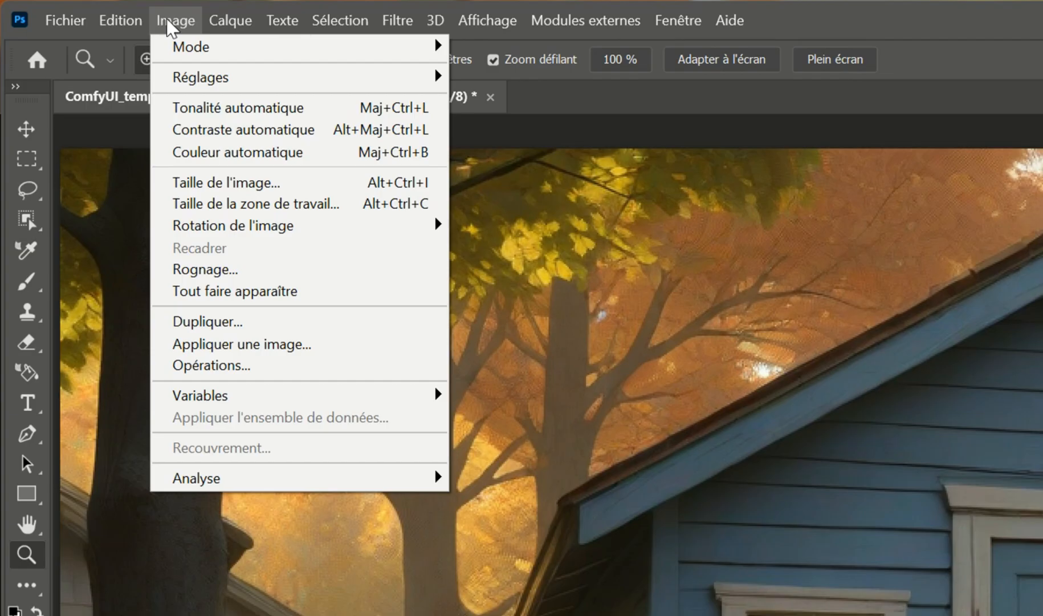
{"action": "mouse_move", "coordinate": [77, 31]}
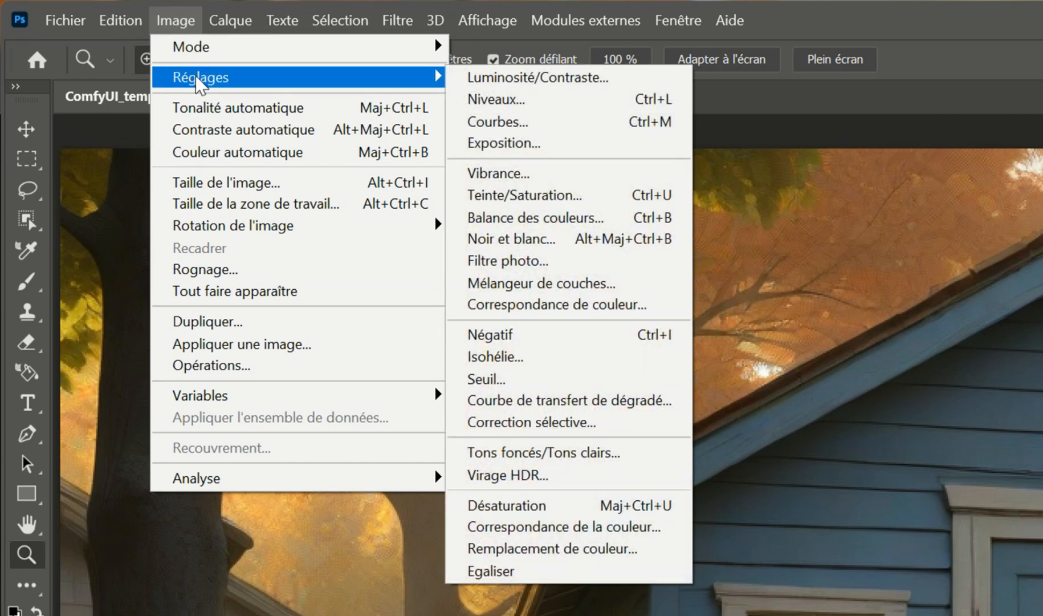
{"action": "left_click", "coordinate": [608, 307]}
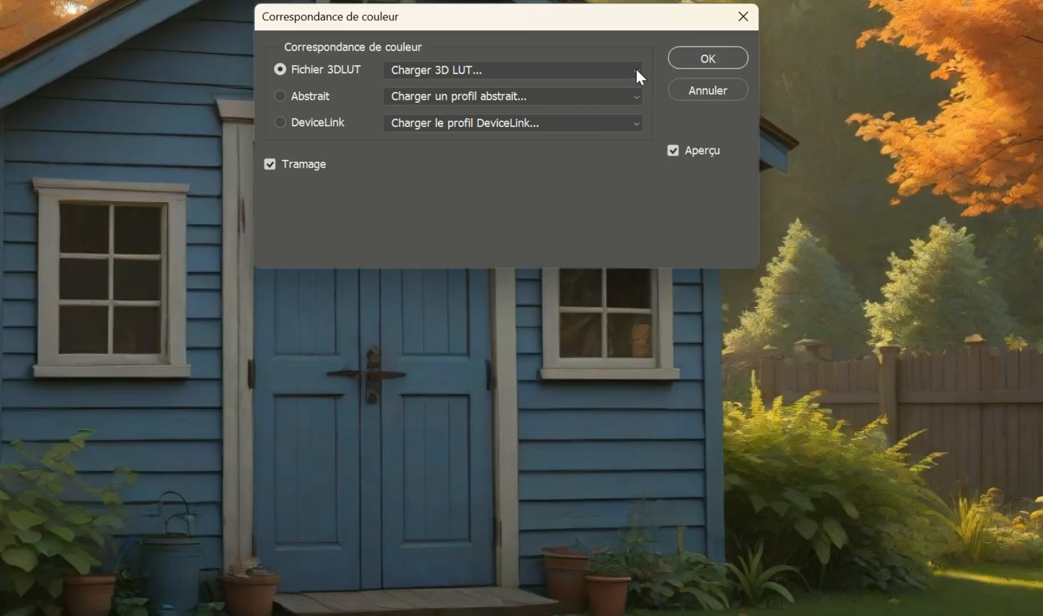
{"action": "left_click", "coordinate": [636, 71]}
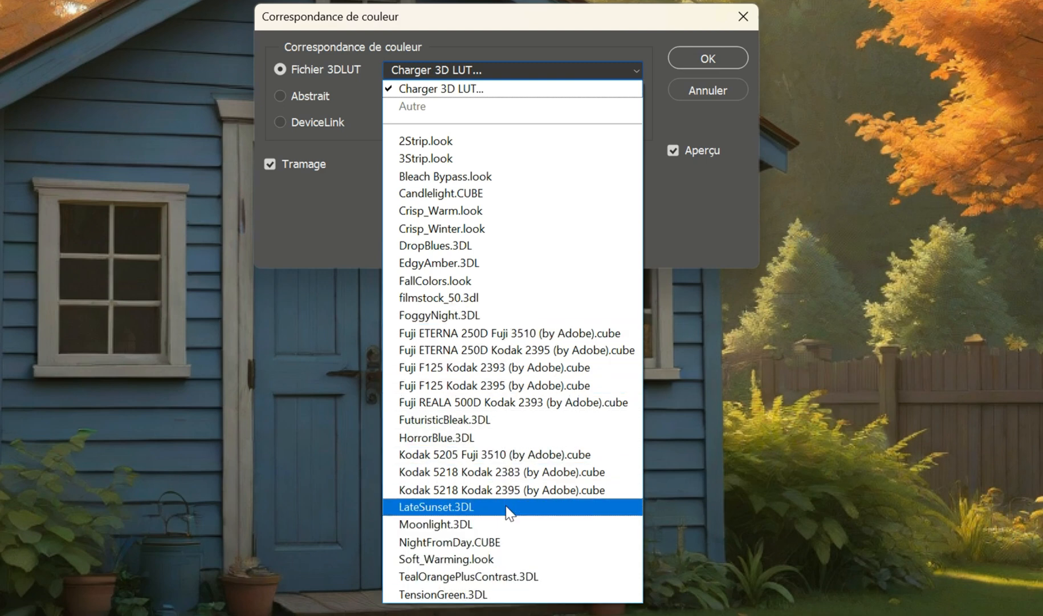
{"action": "left_click", "coordinate": [524, 562]}
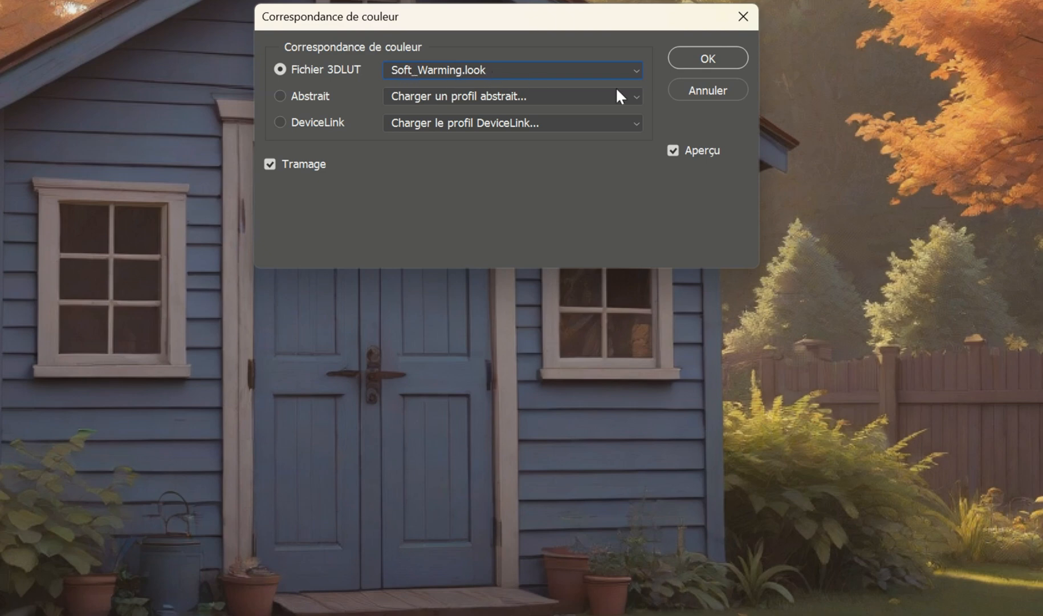
{"action": "left_click", "coordinate": [674, 150]}
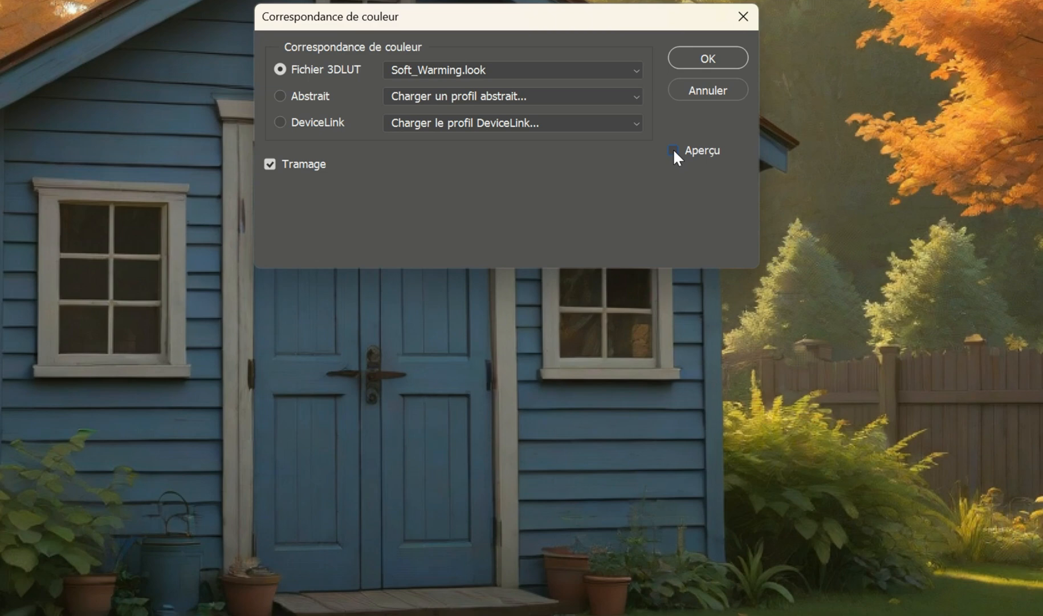
{"action": "left_click", "coordinate": [674, 151]}
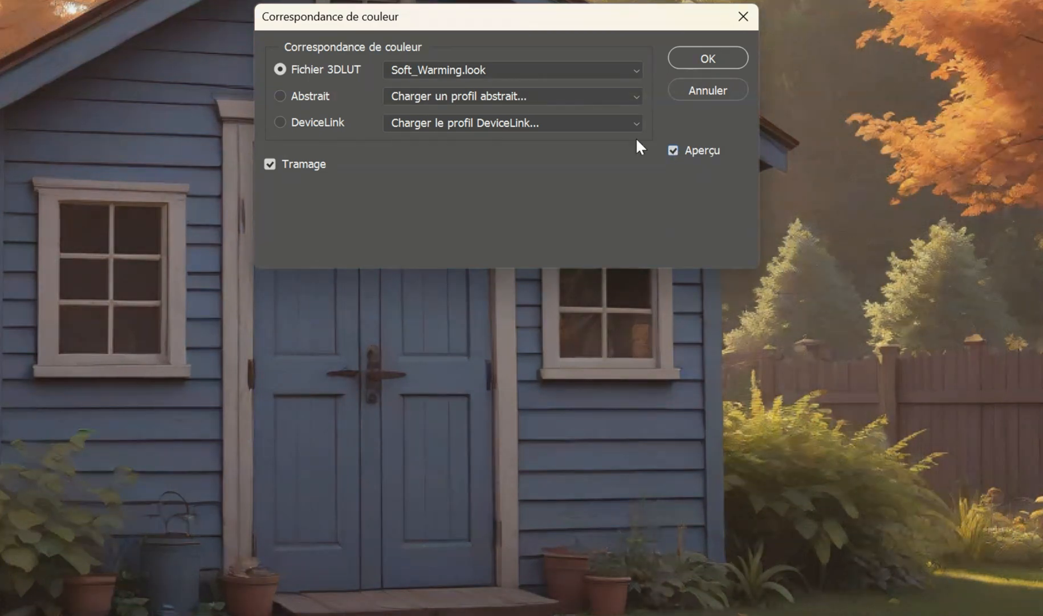
{"action": "left_click", "coordinate": [632, 69]}
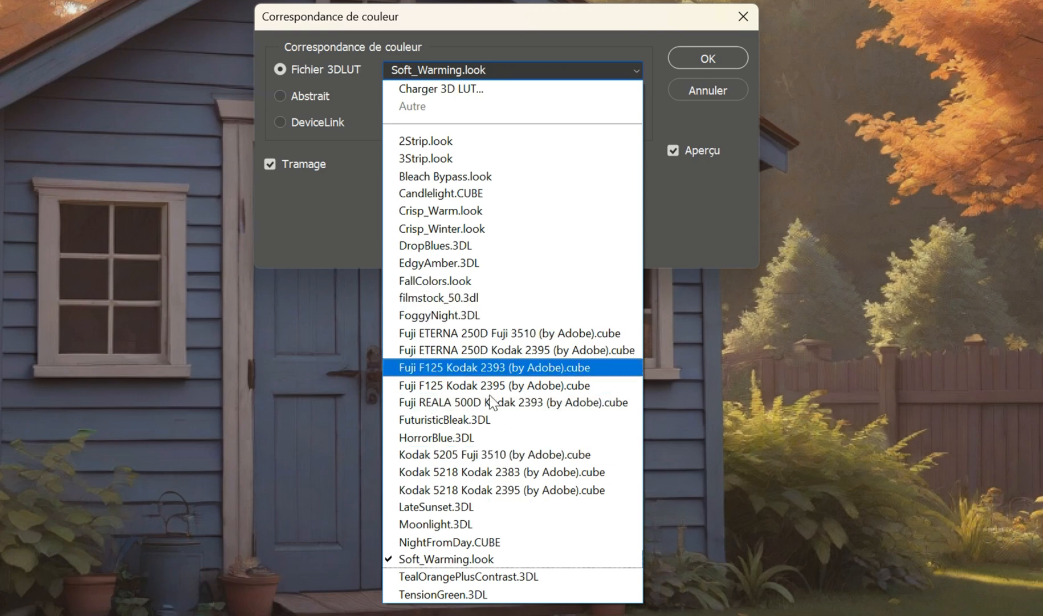
{"action": "left_click", "coordinate": [520, 445]}
{"action": "key", "text": "ctrl+z"}
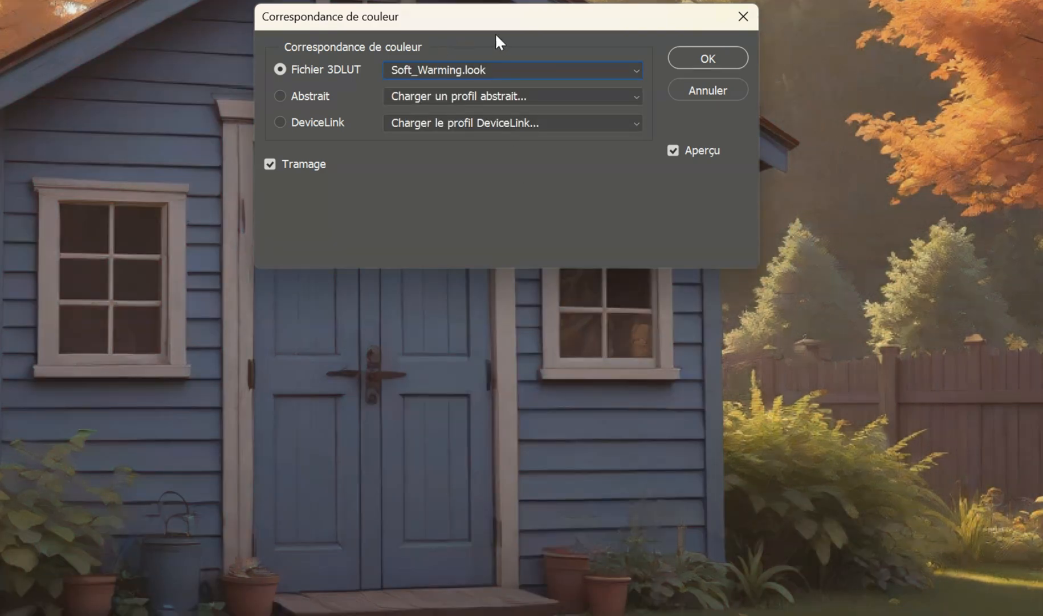
{"action": "left_click", "coordinate": [722, 55]}
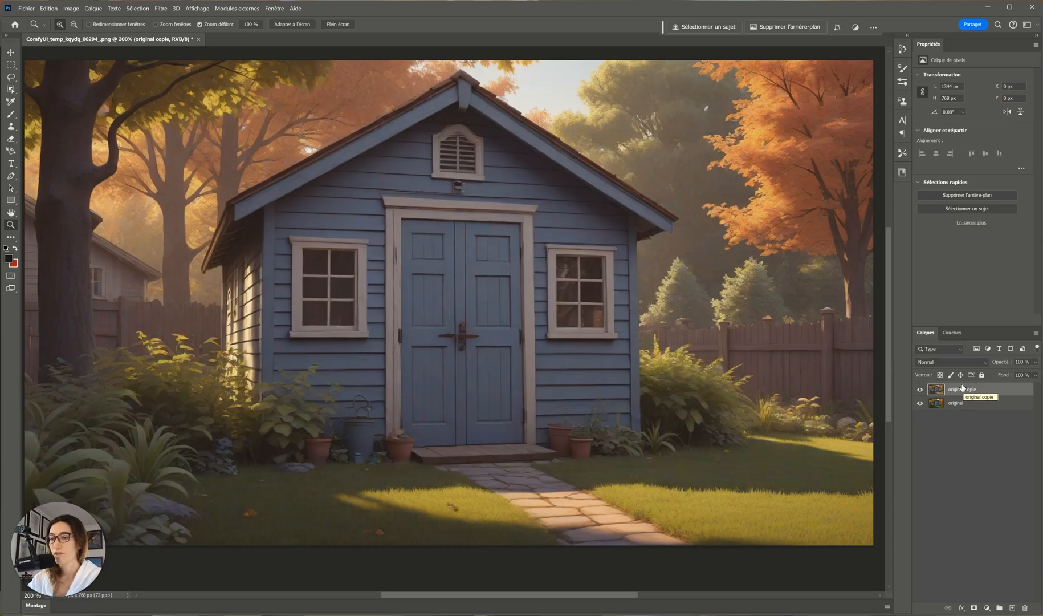
- Duplicate the original copie layer and apply the NightFromDay.CUBE 3D LUT to the new copy with Correspondance de couleur
{"action": "left_click_drag", "start_coordinate": [963, 388], "coordinate": [1013, 608]}
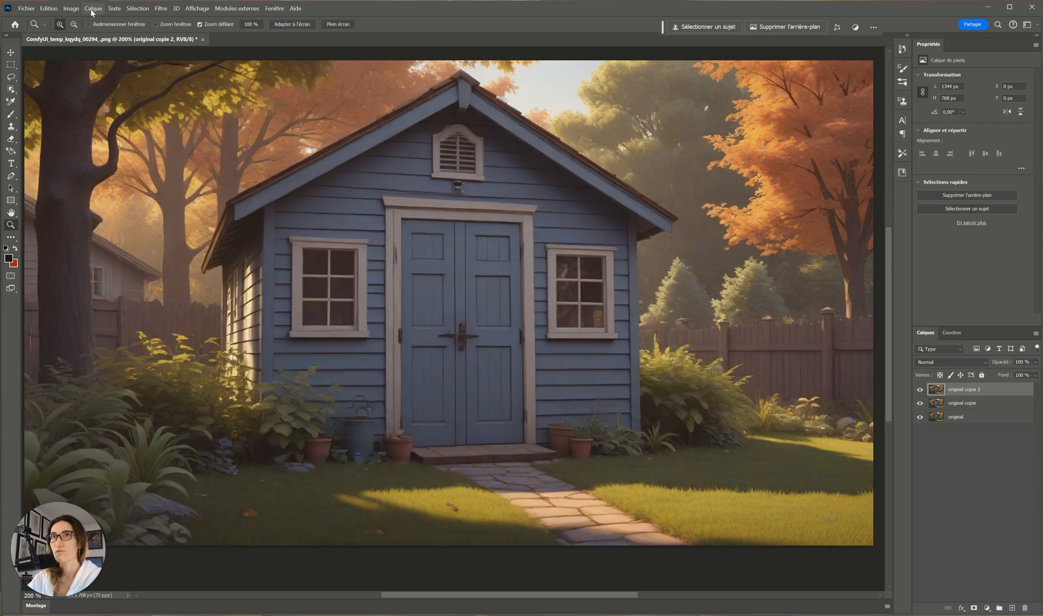
{"action": "left_click", "coordinate": [70, 8]}
{"action": "mouse_move", "coordinate": [104, 36]}
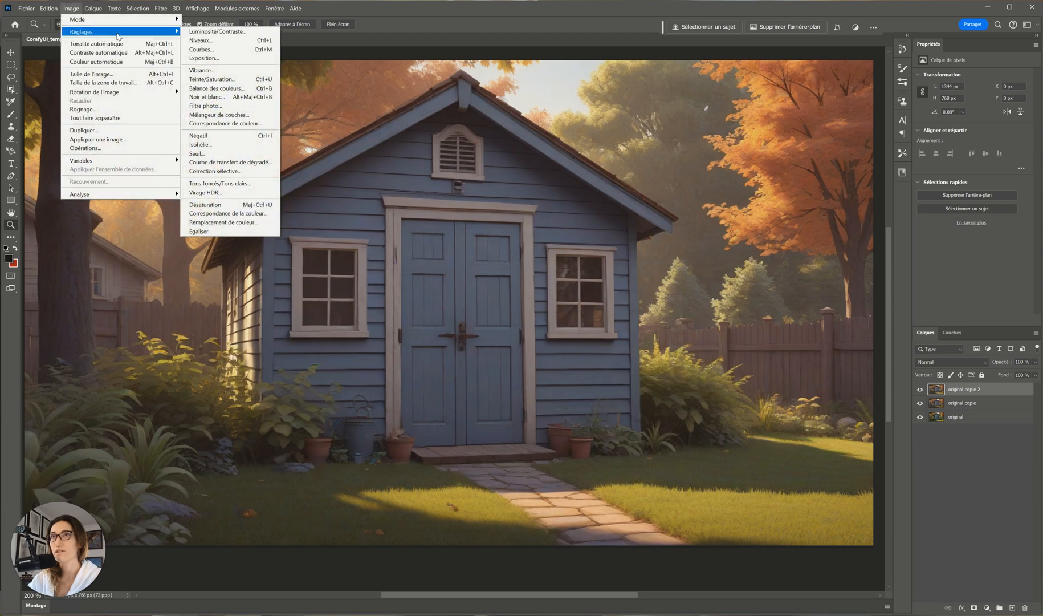
{"action": "left_click", "coordinate": [226, 124]}
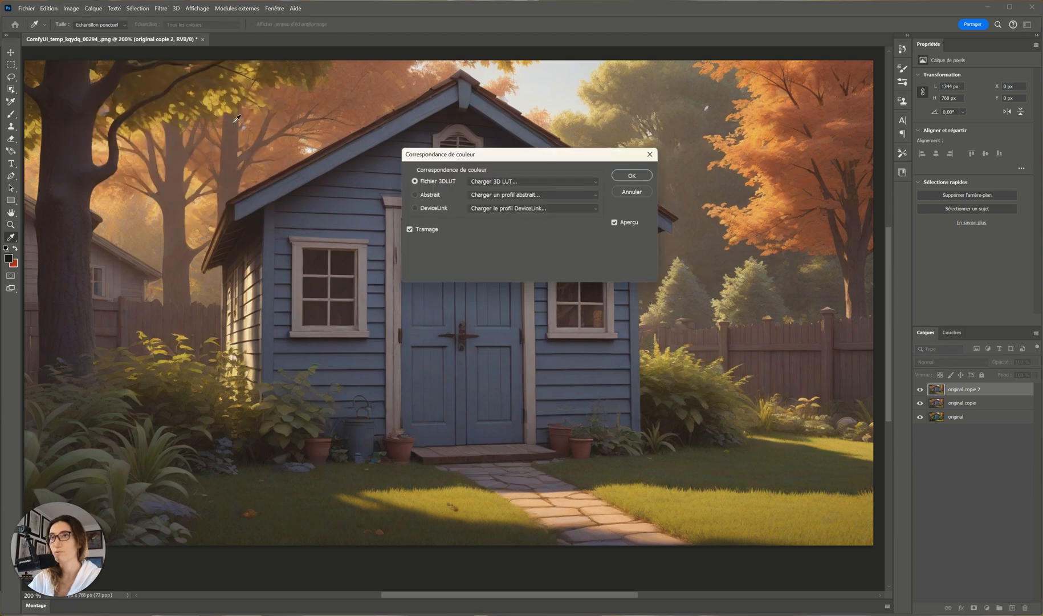
{"action": "left_click", "coordinate": [580, 183]}
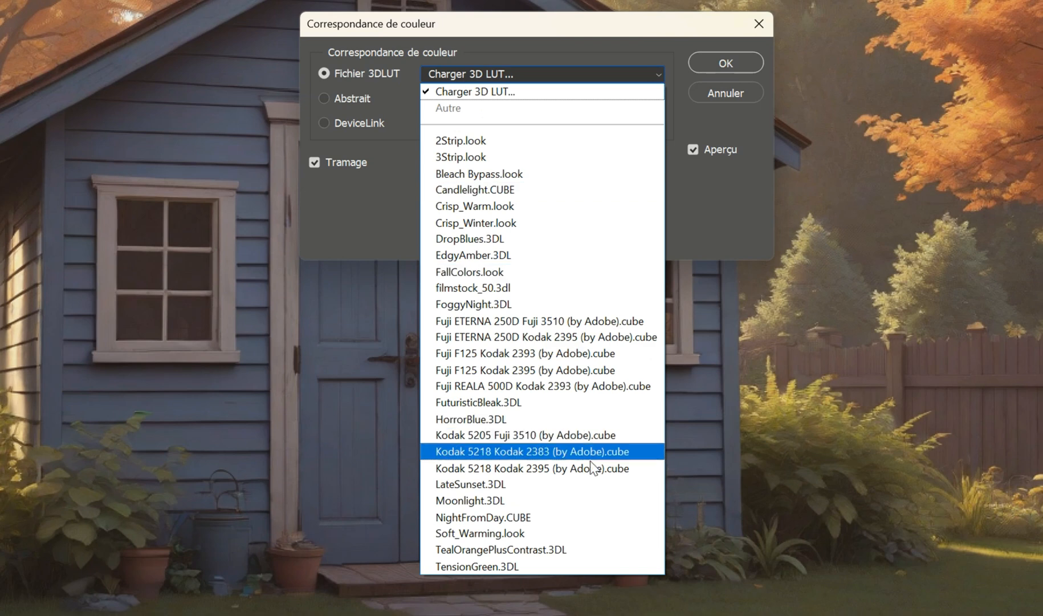
{"action": "left_click", "coordinate": [527, 518]}
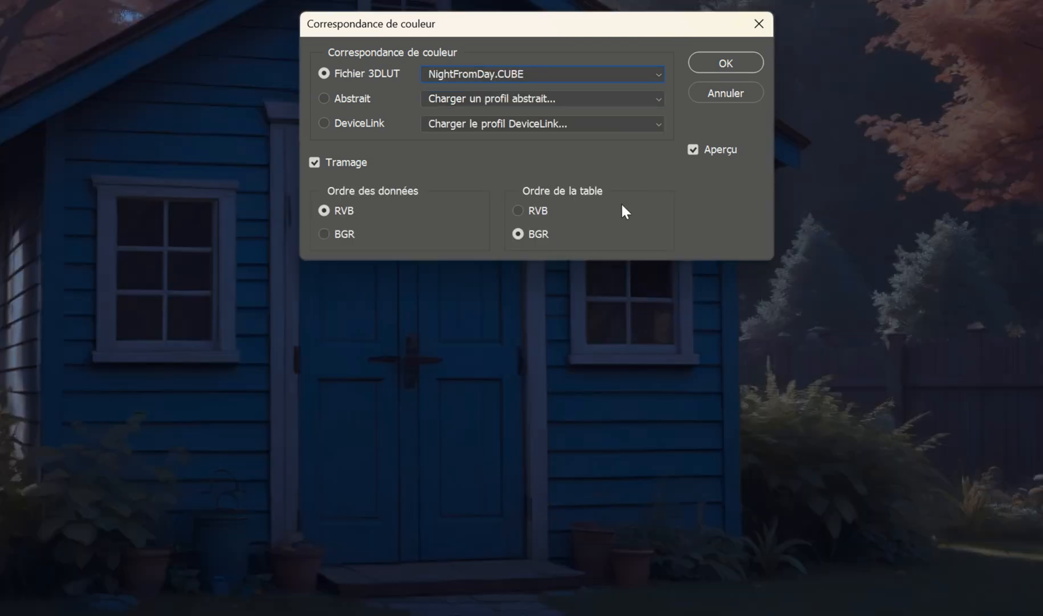
{"action": "left_click", "coordinate": [692, 149]}
{"action": "left_click", "coordinate": [692, 149]}
{"action": "left_click", "coordinate": [692, 149]}
{"action": "left_click", "coordinate": [693, 150]}
{"action": "left_click", "coordinate": [722, 60]}
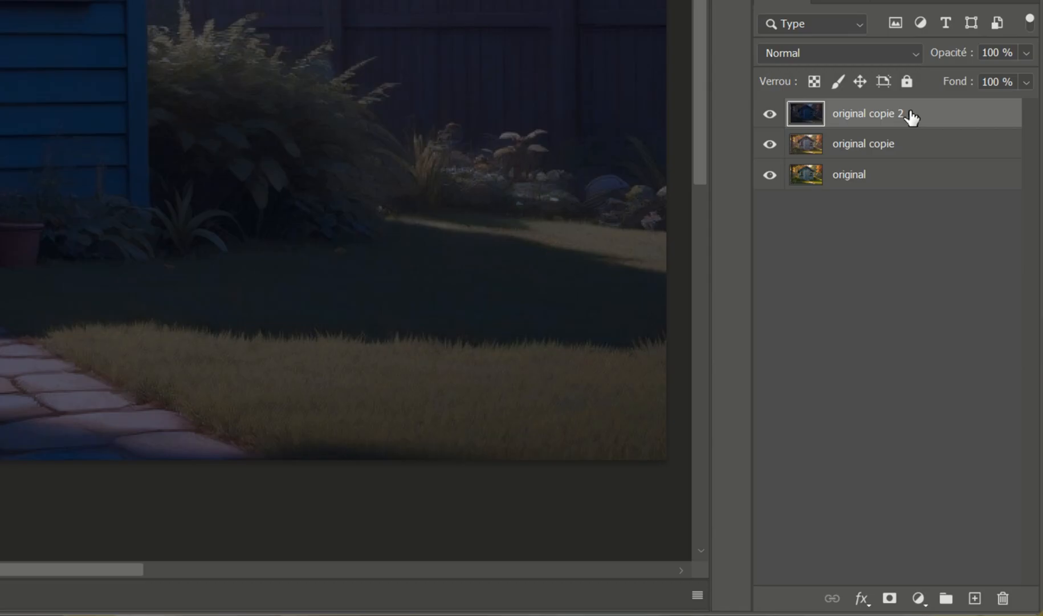
- Set the original copie 2 layer's blending mode to Obscurcir and its opacity to 85 %
{"action": "left_click", "coordinate": [912, 52]}
{"action": "left_click", "coordinate": [913, 53]}
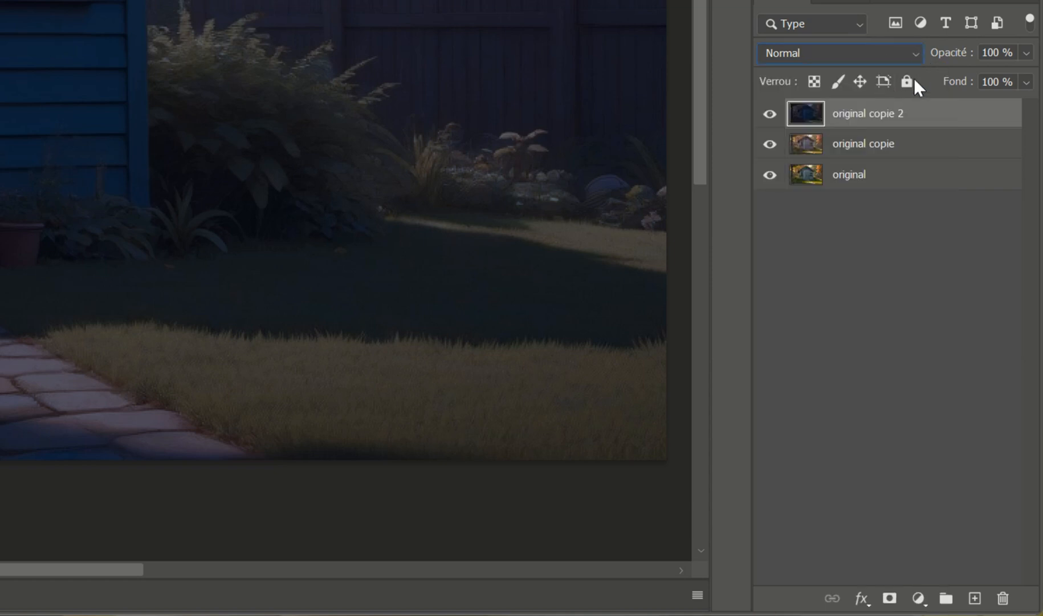
{"action": "left_click", "coordinate": [917, 52]}
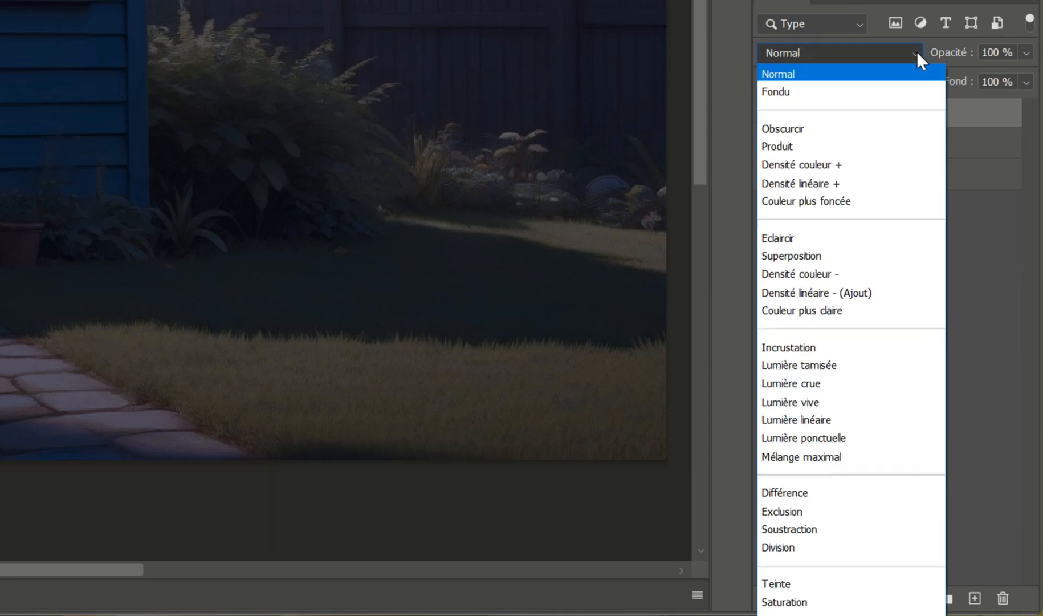
{"action": "left_click", "coordinate": [776, 129]}
{"action": "left_click", "coordinate": [953, 52]}
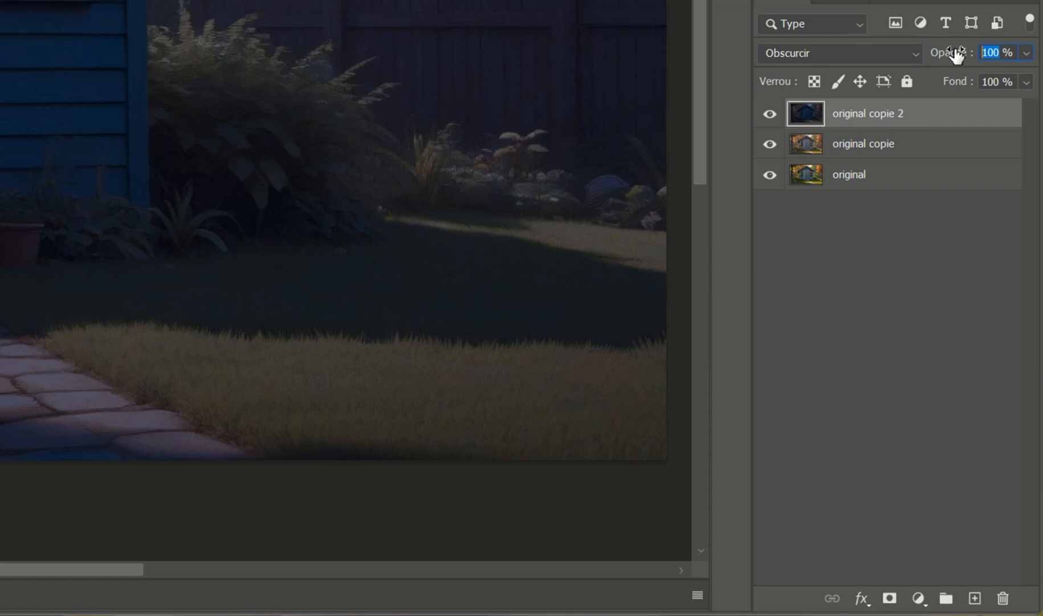
{"action": "type", "text": "85"}
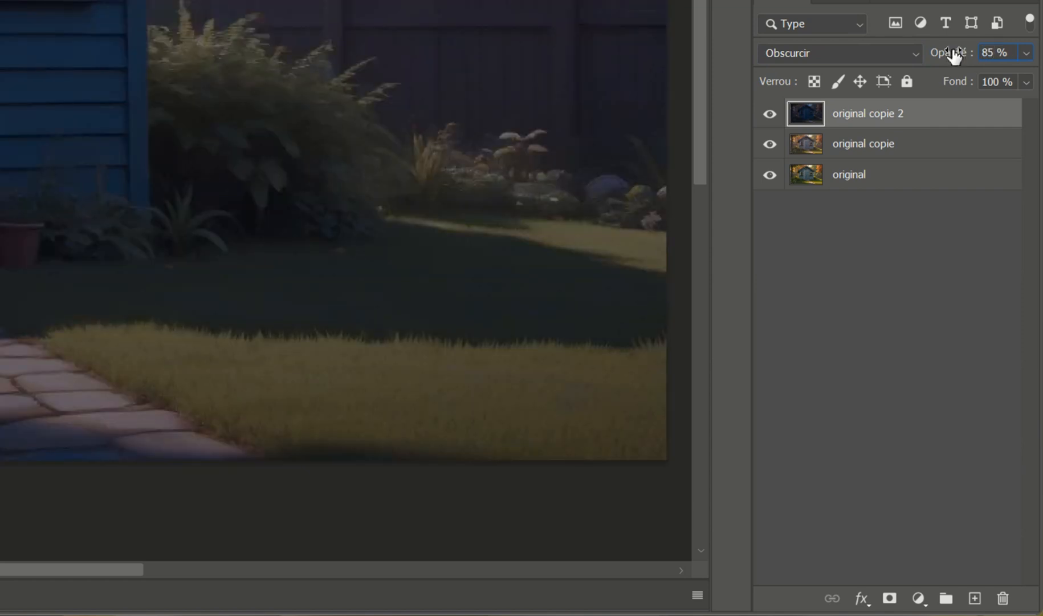
{"action": "key", "text": "Return"}
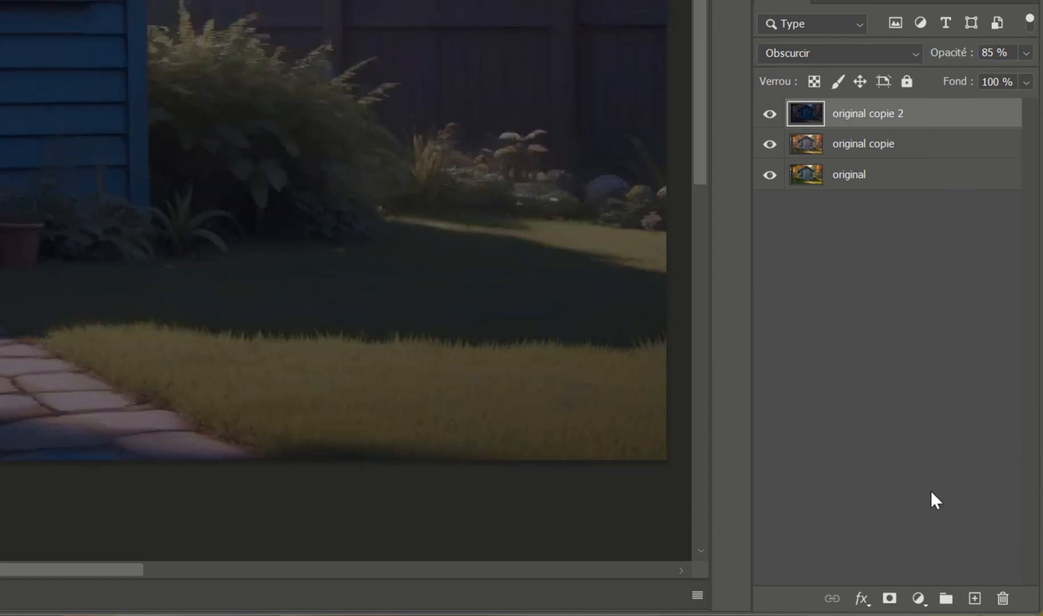
- Add a new empty layer above original copie 2 and set its blending mode to Incrustation
{"action": "left_click", "coordinate": [975, 598]}
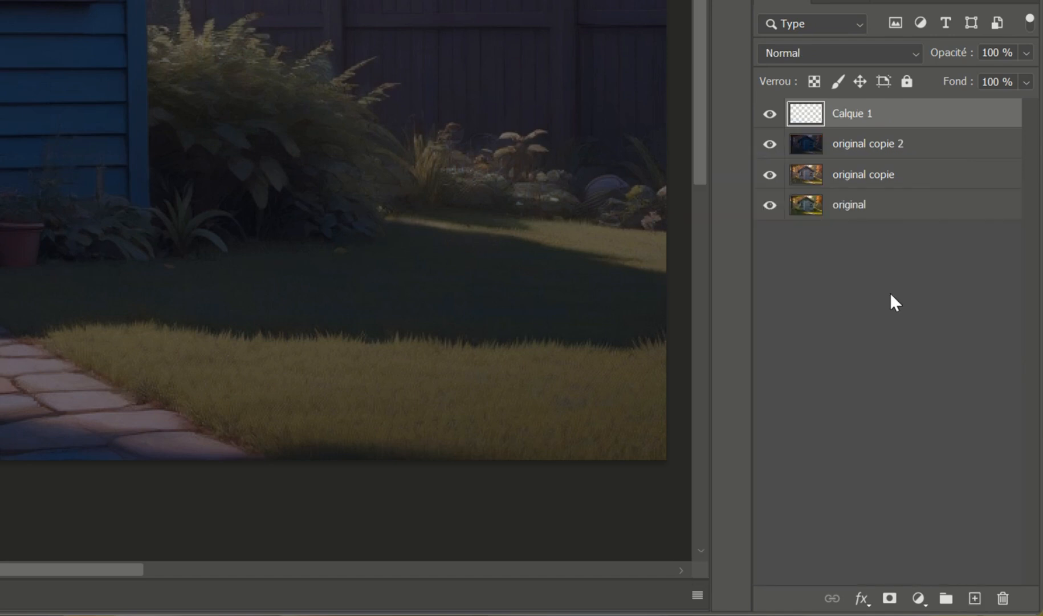
{"action": "left_click", "coordinate": [845, 50]}
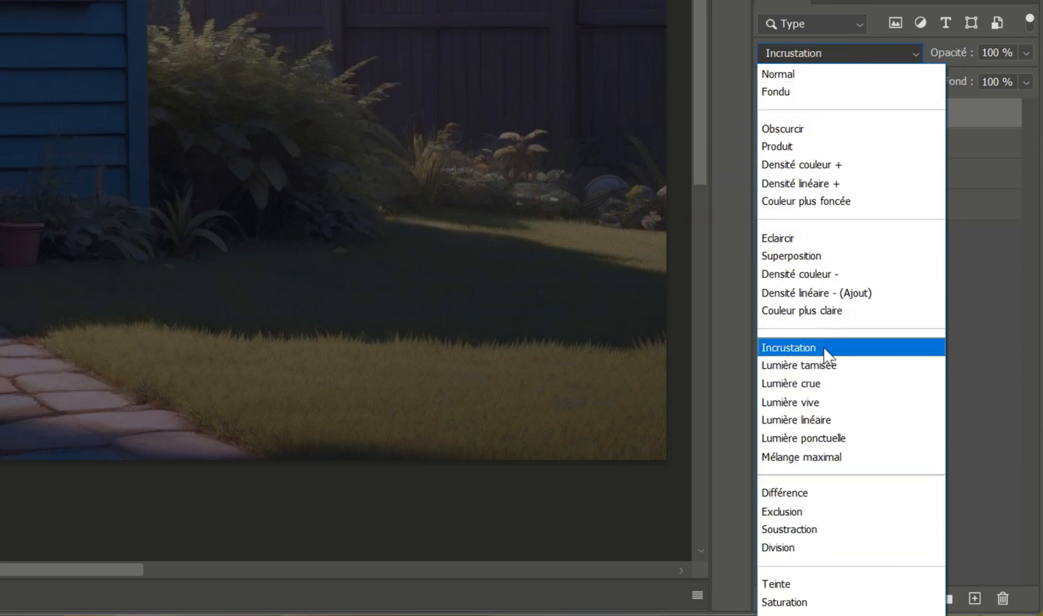
{"action": "left_click", "coordinate": [854, 349]}
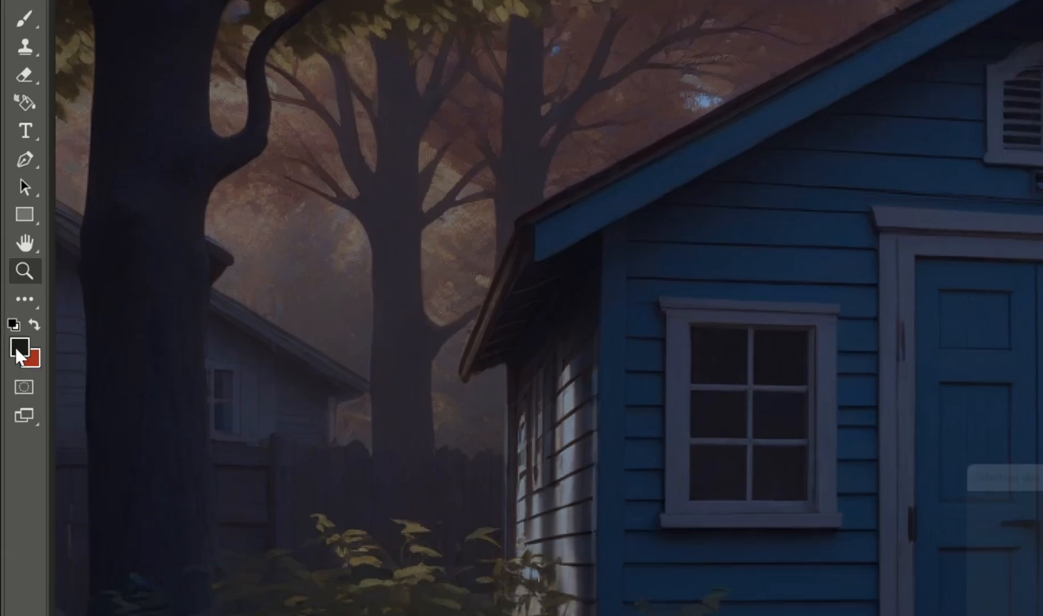
- Set the foreground colour to pale blue, hex b2c1d9
{"action": "left_click", "coordinate": [20, 354]}
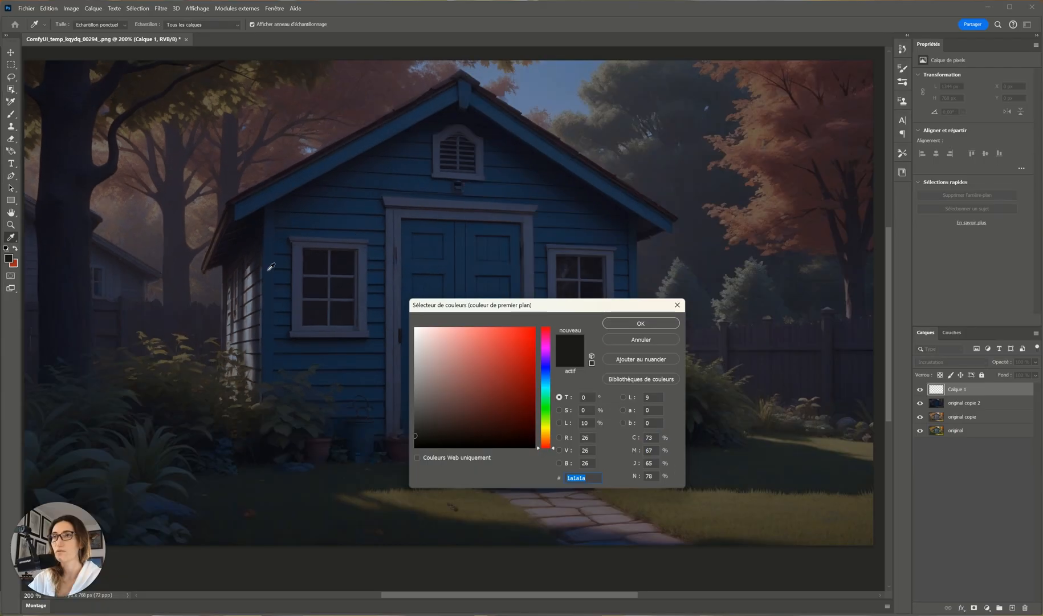
{"action": "left_click", "coordinate": [568, 418]}
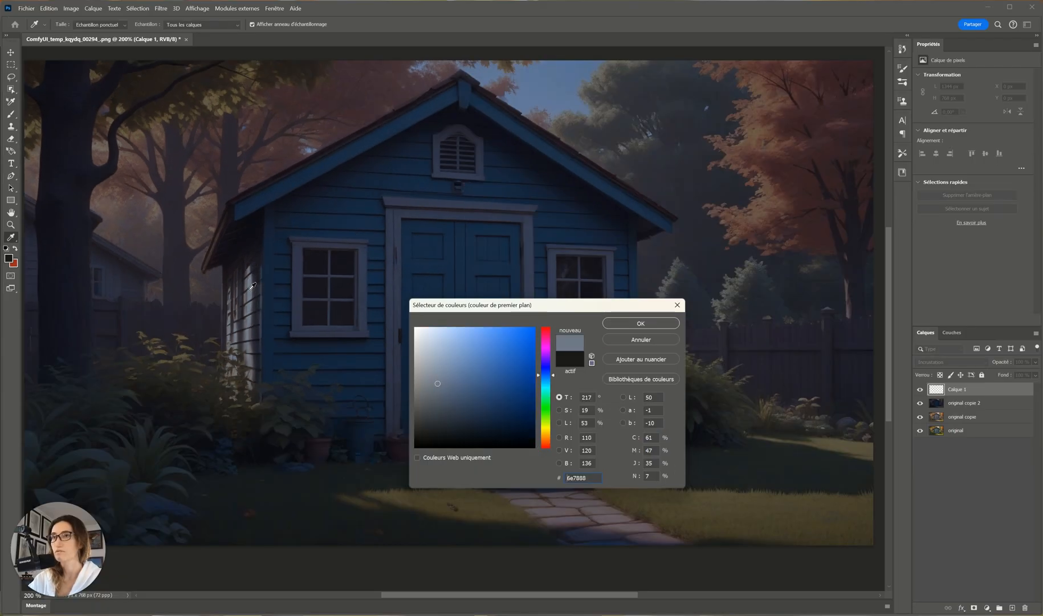
{"action": "left_click", "coordinate": [438, 358]}
{"action": "left_click_drag", "start_coordinate": [438, 358], "coordinate": [435, 343]}
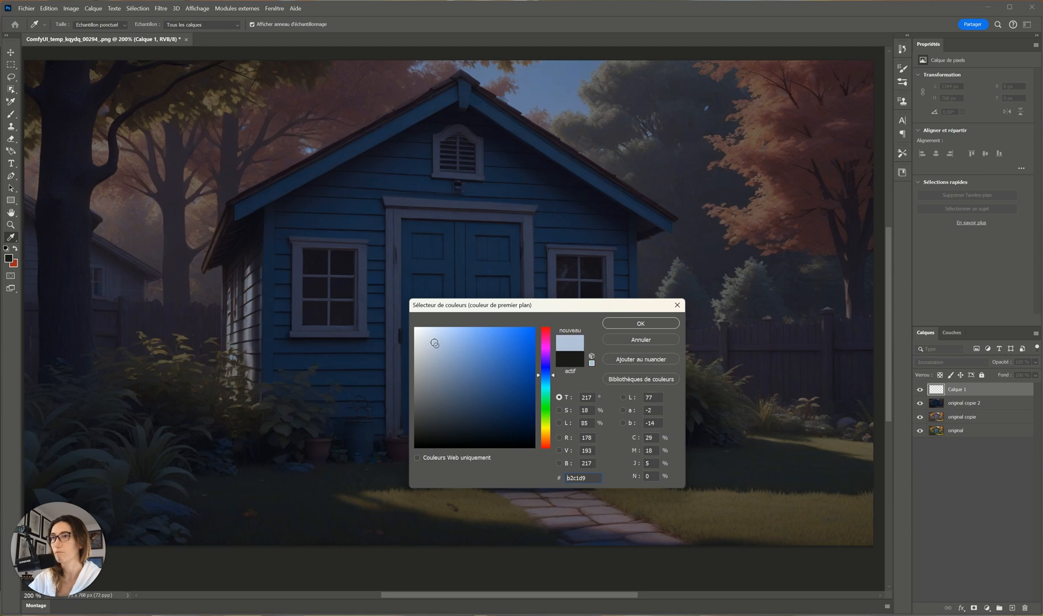
{"action": "left_click", "coordinate": [641, 323]}
- Set up a soft Brush with a size of 81 px, slightly lower hardness and 19 % opacity
{"action": "key", "text": "b"}
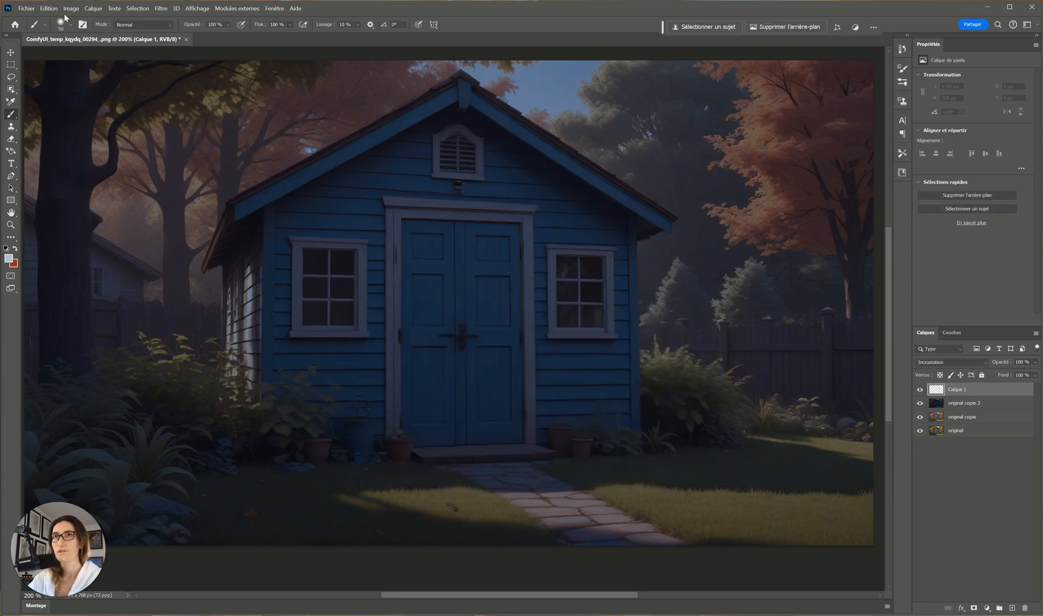
{"action": "left_click", "coordinate": [65, 24]}
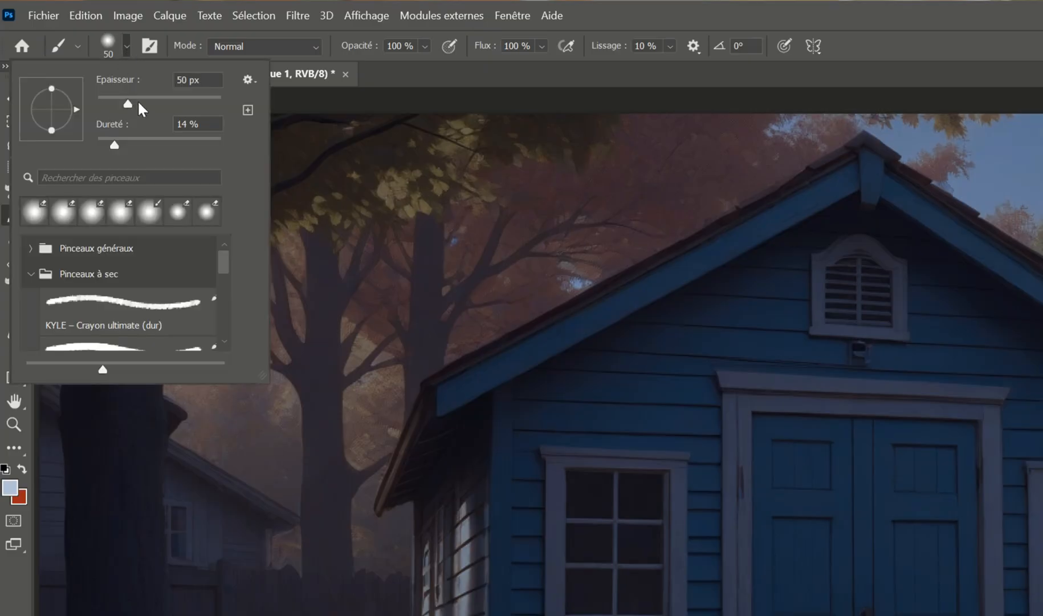
{"action": "left_click_drag", "start_coordinate": [128, 103], "coordinate": [144, 103]}
{"action": "left_click_drag", "start_coordinate": [115, 145], "coordinate": [109, 145]}
{"action": "left_click_drag", "start_coordinate": [147, 100], "coordinate": [148, 101]}
{"action": "left_click", "coordinate": [423, 48]}
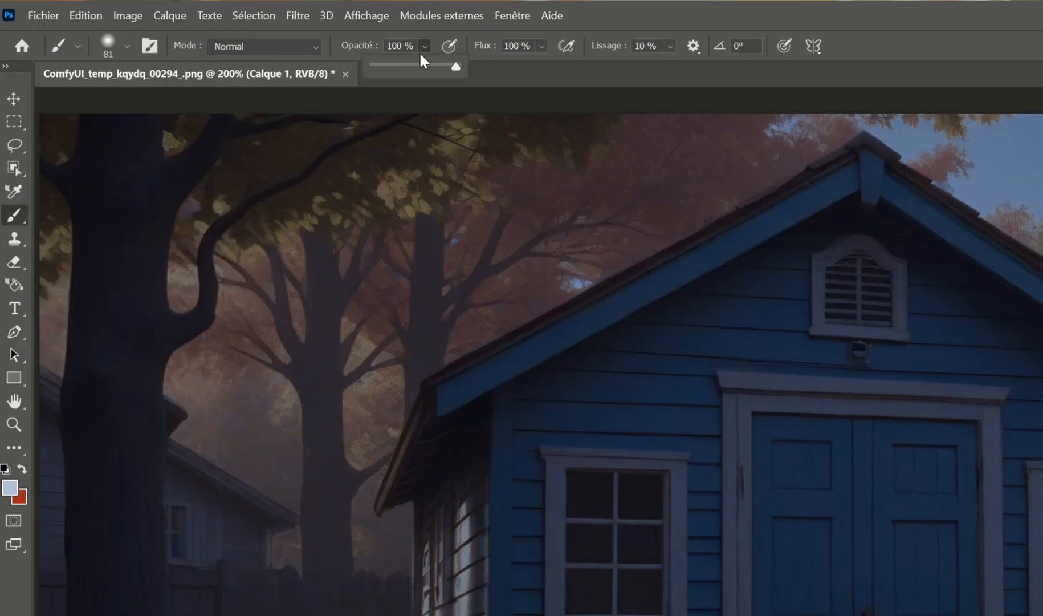
{"action": "left_click_drag", "start_coordinate": [456, 67], "coordinate": [390, 72]}
{"action": "left_click", "coordinate": [346, 471]}
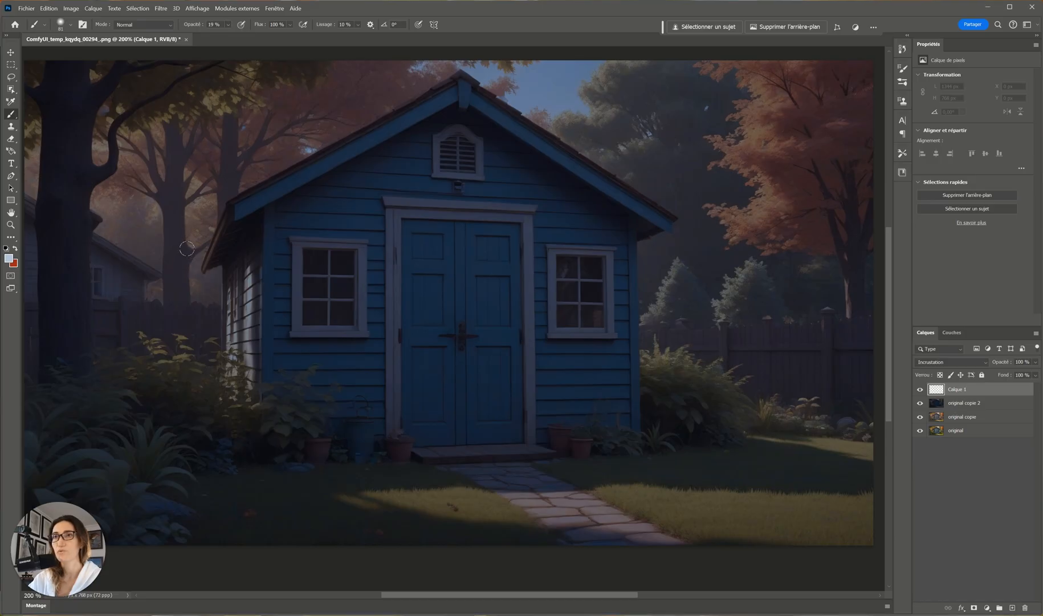
- Paint faint pale-blue highlights on the Incrustation layer over the shed's side wall, roof peak, stone path and lawn
{"action": "left_click_drag", "start_coordinate": [204, 218], "coordinate": [215, 262]}
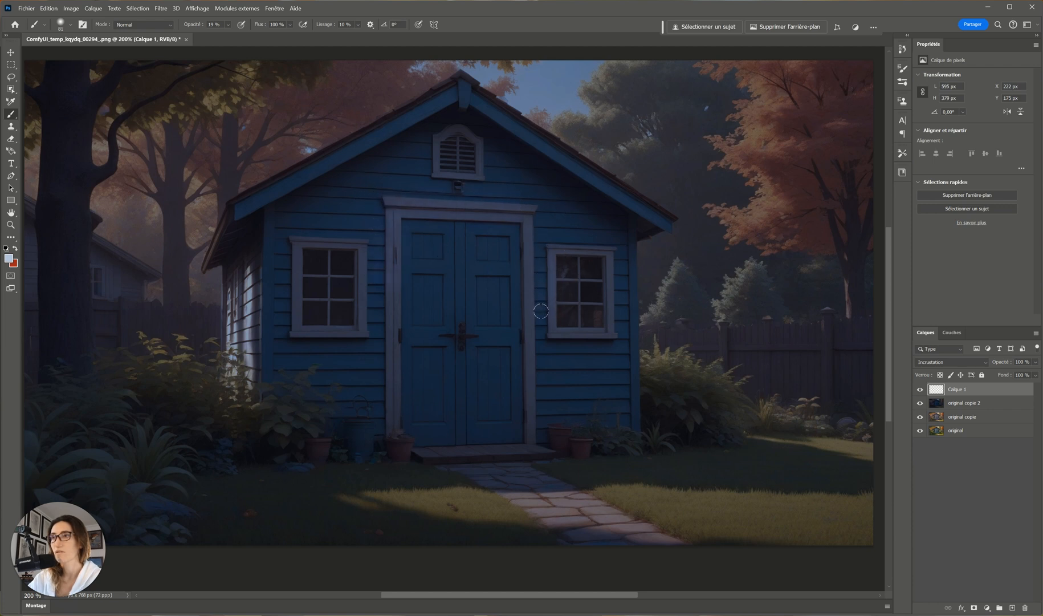
{"action": "left_click", "coordinate": [454, 62]}
{"action": "left_click_drag", "start_coordinate": [496, 485], "coordinate": [580, 533]}
{"action": "mouse_move", "coordinate": [512, 494]}
{"action": "left_mouse_down"}
{"action": "mouse_move", "coordinate": [582, 542]}
{"action": "mouse_move", "coordinate": [594, 506]}
{"action": "mouse_move", "coordinate": [660, 533]}
{"action": "mouse_move", "coordinate": [599, 550]}
{"action": "left_mouse_up"}
{"action": "mouse_move", "coordinate": [471, 491]}
{"action": "left_mouse_down"}
{"action": "mouse_move", "coordinate": [684, 479]}
{"action": "mouse_move", "coordinate": [660, 478]}
{"action": "mouse_move", "coordinate": [827, 456]}
{"action": "mouse_move", "coordinate": [845, 427]}
{"action": "mouse_move", "coordinate": [842, 514]}
{"action": "left_mouse_up"}
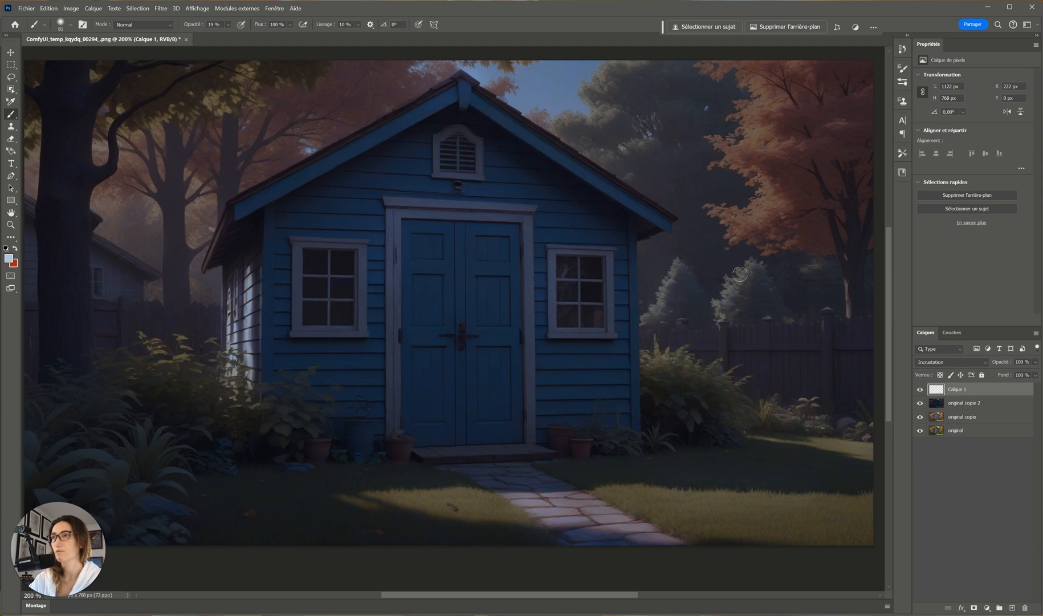
- Add a new empty layer above Calque 1 and set its blending mode to Densité couleur -
{"action": "left_click", "coordinate": [1012, 608]}
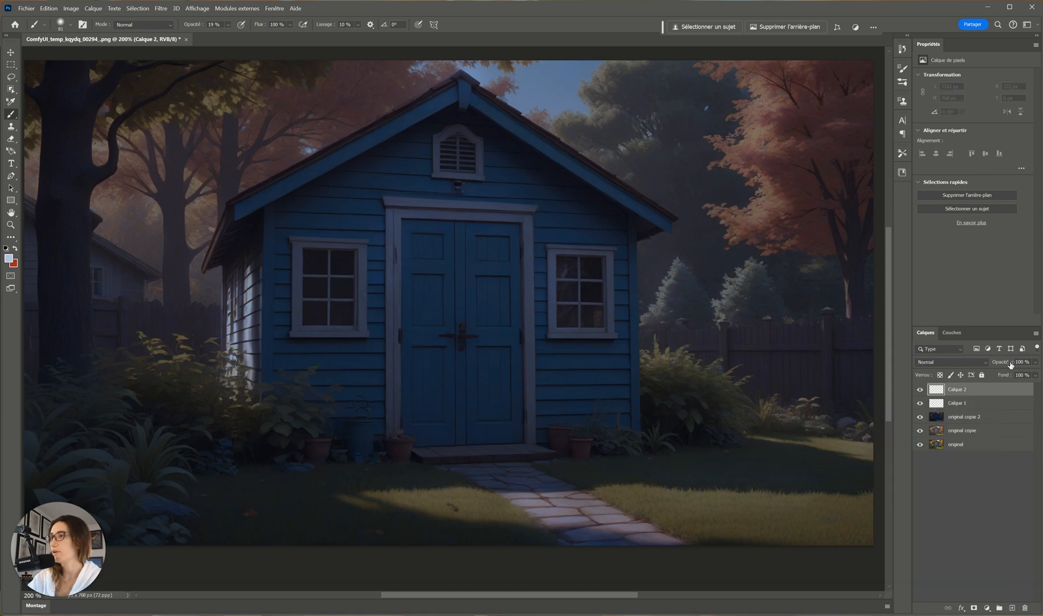
{"action": "left_click", "coordinate": [988, 363]}
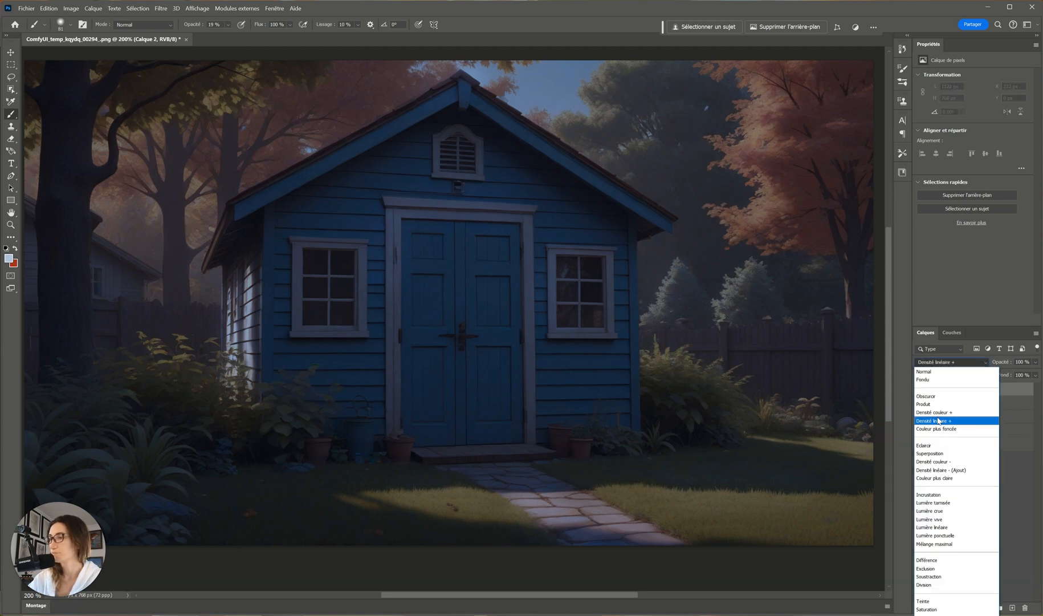
{"action": "left_click", "coordinate": [939, 461]}
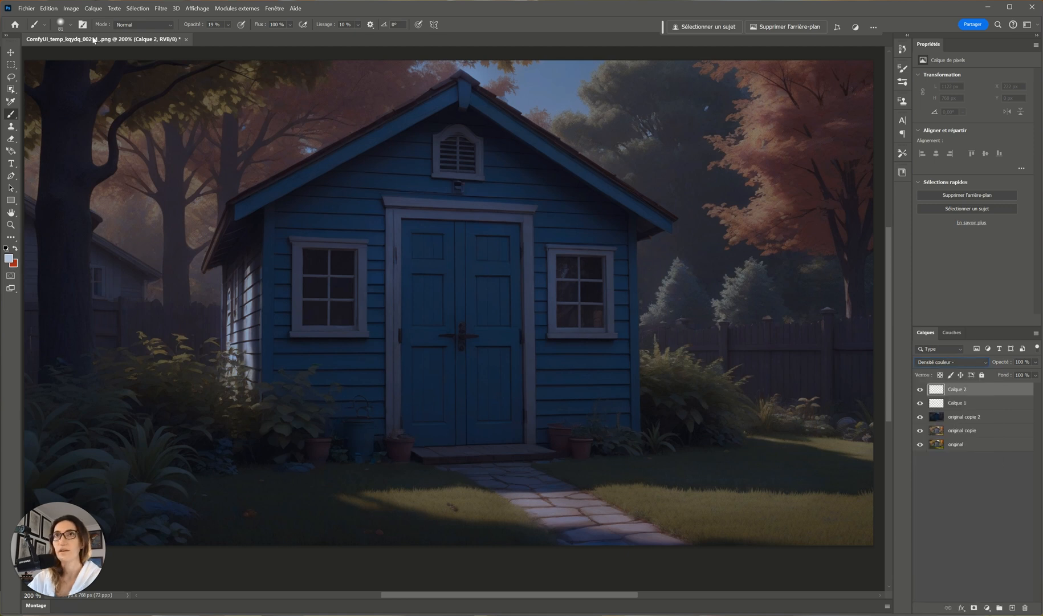
- Enlarge the soft brush to 181 px and paint a faint pale-blue glow across the foreground lawn on the Densité couleur - layer
{"action": "left_click", "coordinate": [70, 25]}
{"action": "left_click_drag", "start_coordinate": [102, 55], "coordinate": [101, 54]}
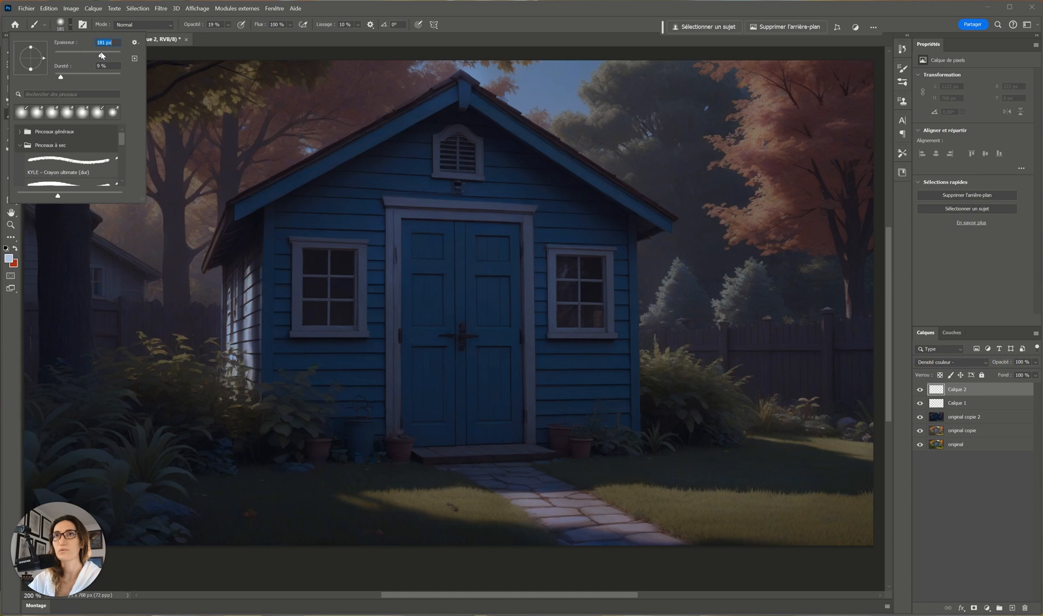
{"action": "left_click_drag", "start_coordinate": [647, 517], "coordinate": [858, 519]}
{"action": "mouse_move", "coordinate": [568, 526]}
{"action": "left_mouse_down"}
{"action": "mouse_move", "coordinate": [481, 513]}
{"action": "mouse_move", "coordinate": [230, 517]}
{"action": "mouse_move", "coordinate": [143, 530]}
{"action": "left_mouse_up"}
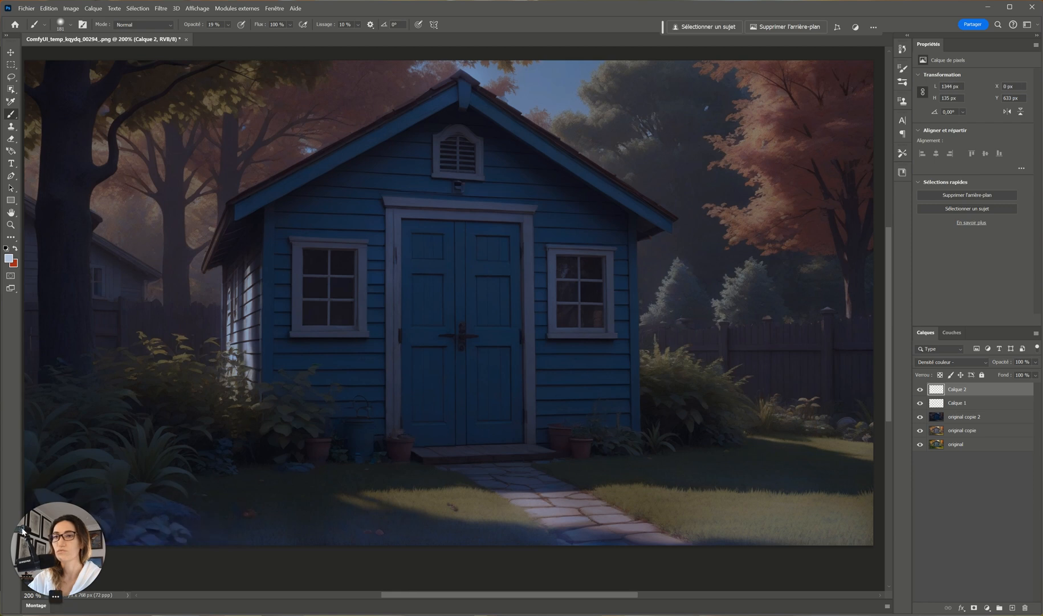
- Paint more pale-blue glow over the plants on both sides of the shed, the surrounding lawn and the flower bed by the fence
{"action": "mouse_move", "coordinate": [40, 473]}
{"action": "left_mouse_down"}
{"action": "mouse_move", "coordinate": [91, 509]}
{"action": "mouse_move", "coordinate": [195, 532]}
{"action": "left_mouse_up"}
{"action": "mouse_move", "coordinate": [45, 399]}
{"action": "left_mouse_down"}
{"action": "mouse_move", "coordinate": [79, 433]}
{"action": "mouse_move", "coordinate": [143, 462]}
{"action": "mouse_move", "coordinate": [99, 360]}
{"action": "mouse_move", "coordinate": [128, 342]}
{"action": "mouse_move", "coordinate": [211, 364]}
{"action": "mouse_move", "coordinate": [234, 422]}
{"action": "mouse_move", "coordinate": [256, 401]}
{"action": "mouse_move", "coordinate": [296, 456]}
{"action": "mouse_move", "coordinate": [228, 519]}
{"action": "mouse_move", "coordinate": [399, 536]}
{"action": "mouse_move", "coordinate": [306, 443]}
{"action": "mouse_move", "coordinate": [399, 496]}
{"action": "mouse_move", "coordinate": [439, 539]}
{"action": "left_mouse_up"}
{"action": "mouse_move", "coordinate": [741, 534]}
{"action": "left_mouse_down"}
{"action": "mouse_move", "coordinate": [821, 513]}
{"action": "mouse_move", "coordinate": [786, 452]}
{"action": "mouse_move", "coordinate": [855, 524]}
{"action": "mouse_move", "coordinate": [838, 427]}
{"action": "mouse_move", "coordinate": [832, 445]}
{"action": "left_mouse_up"}
{"action": "mouse_move", "coordinate": [672, 384]}
{"action": "left_mouse_down"}
{"action": "mouse_move", "coordinate": [850, 425]}
{"action": "mouse_move", "coordinate": [848, 450]}
{"action": "left_mouse_up"}
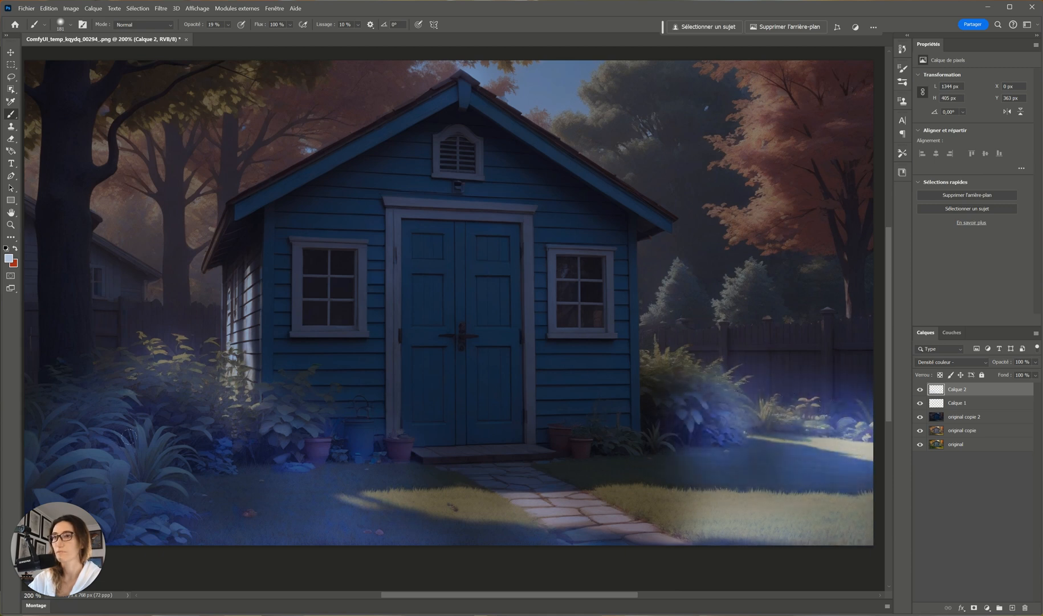
- Lower the fill opacity of the Densité couleur - layer to soften the painted glow, and make the group of night-effect layers visible again
{"action": "left_click", "coordinate": [1035, 375]}
{"action": "mouse_move", "coordinate": [1034, 376]}
{"action": "left_mouse_down"}
{"action": "mouse_move", "coordinate": [978, 376]}
{"action": "mouse_move", "coordinate": [1000, 375]}
{"action": "left_mouse_up"}
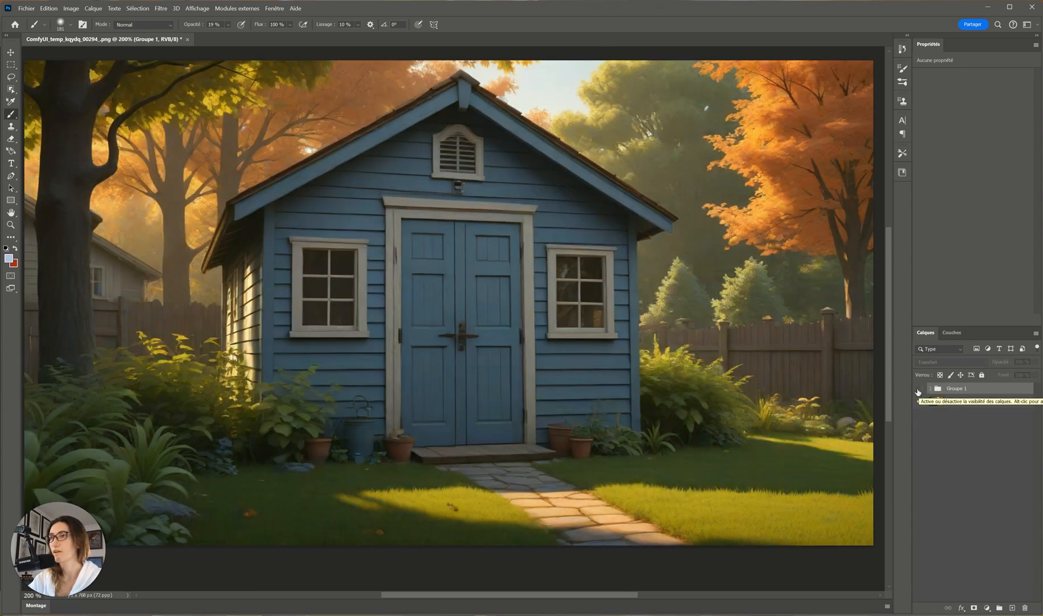
{"action": "left_click", "coordinate": [919, 389]}
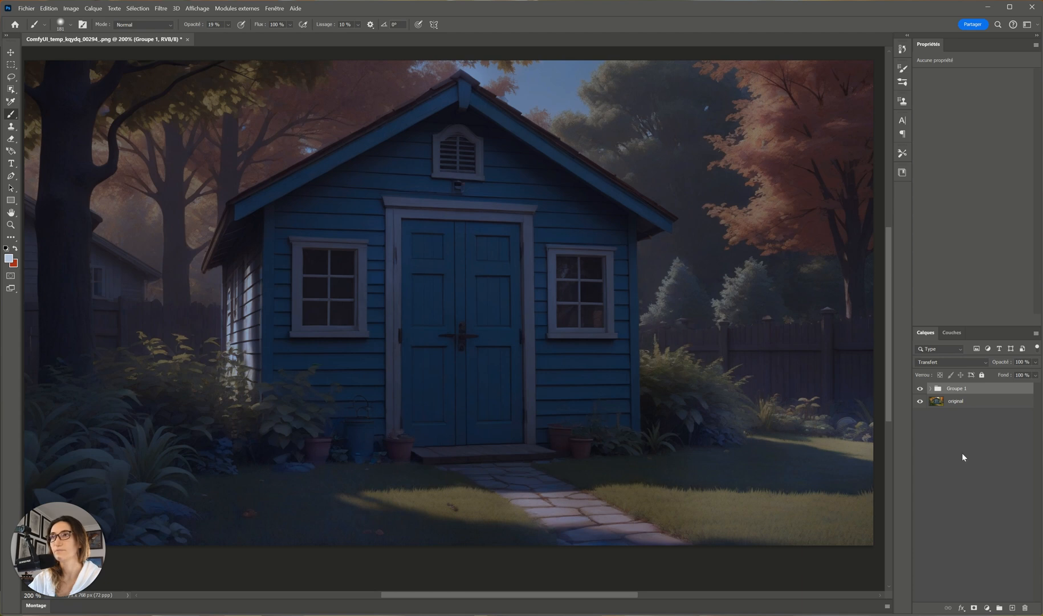